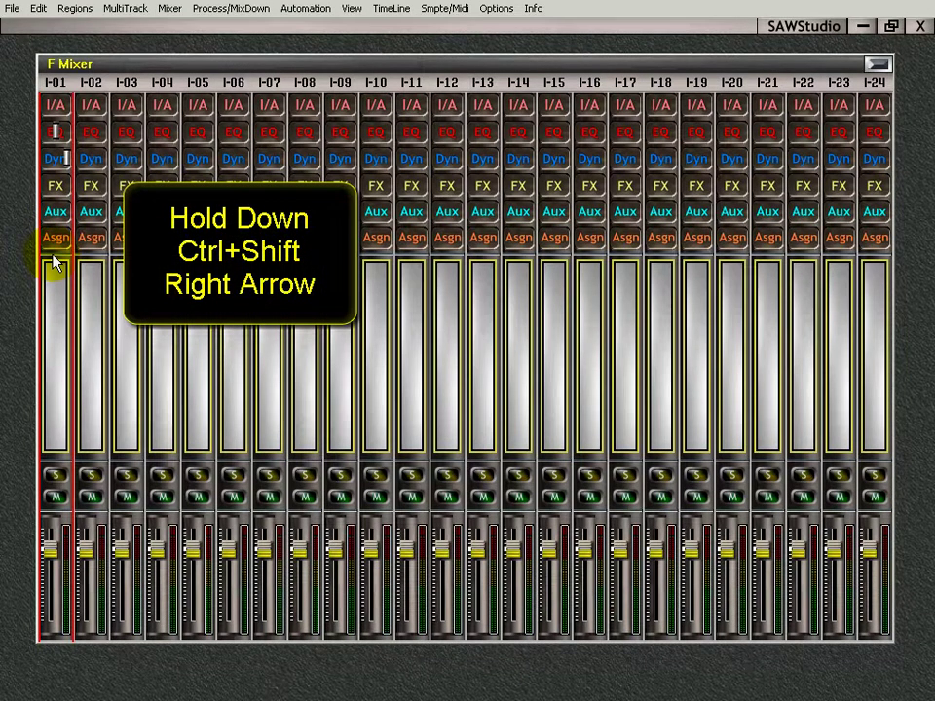
- Show Return 1's E Mixer strip and open its empty Pst Fader FX patch list
{"action": "key", "text": "ctrl+shift+Right"}
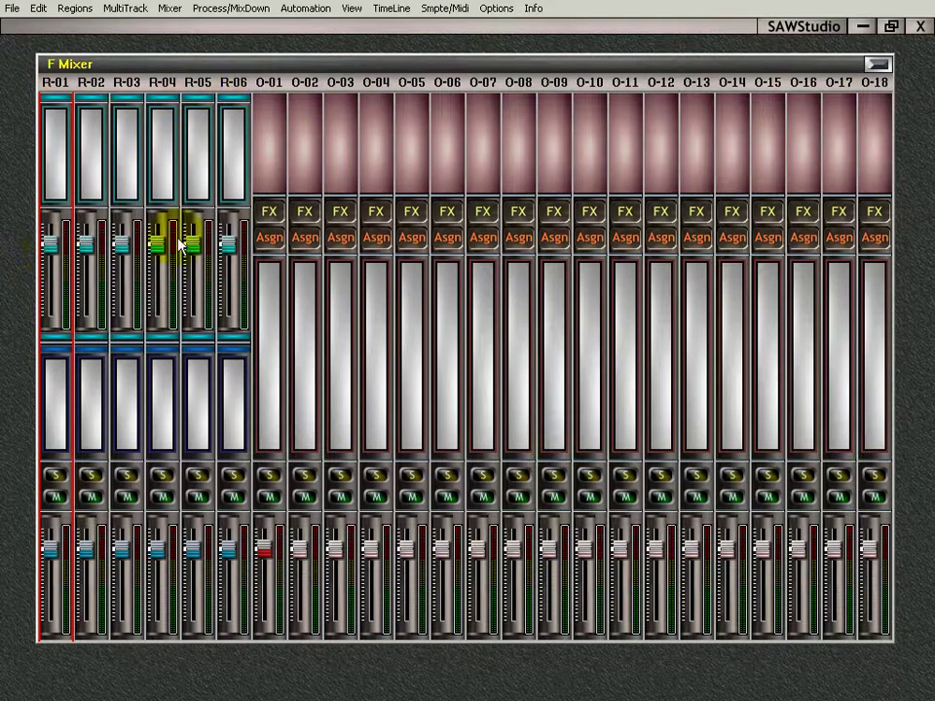
{"action": "left_click", "coordinate": [54, 194]}
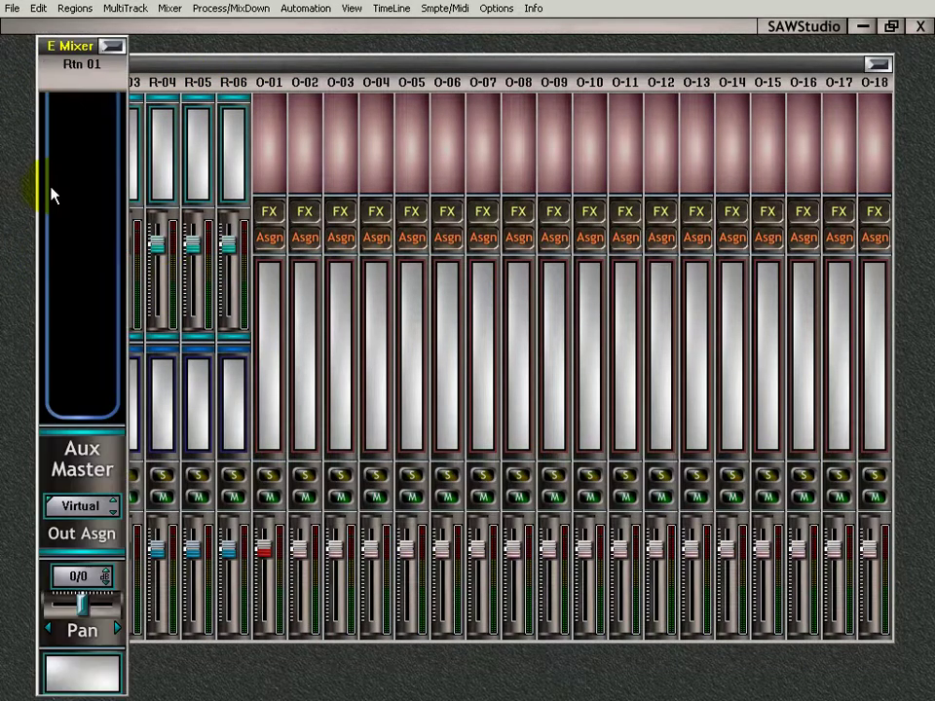
{"action": "mouse_move", "coordinate": [83, 292]}
{"action": "left_mouse_down"}
{"action": "mouse_move", "coordinate": [83, 306]}
{"action": "mouse_move", "coordinate": [87, 277]}
{"action": "left_mouse_up"}
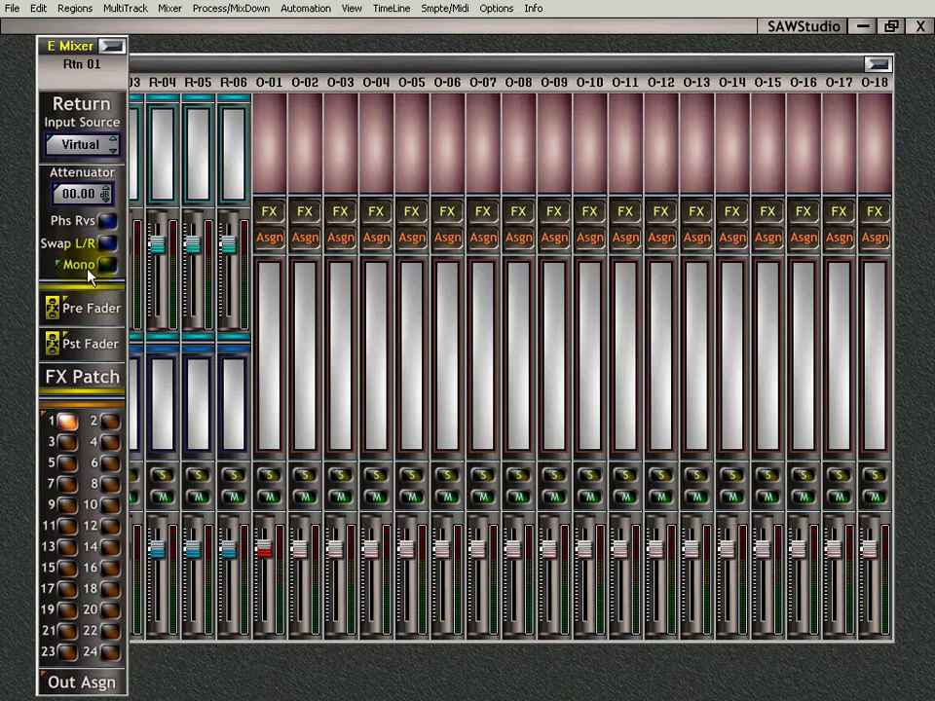
{"action": "left_click", "coordinate": [76, 343]}
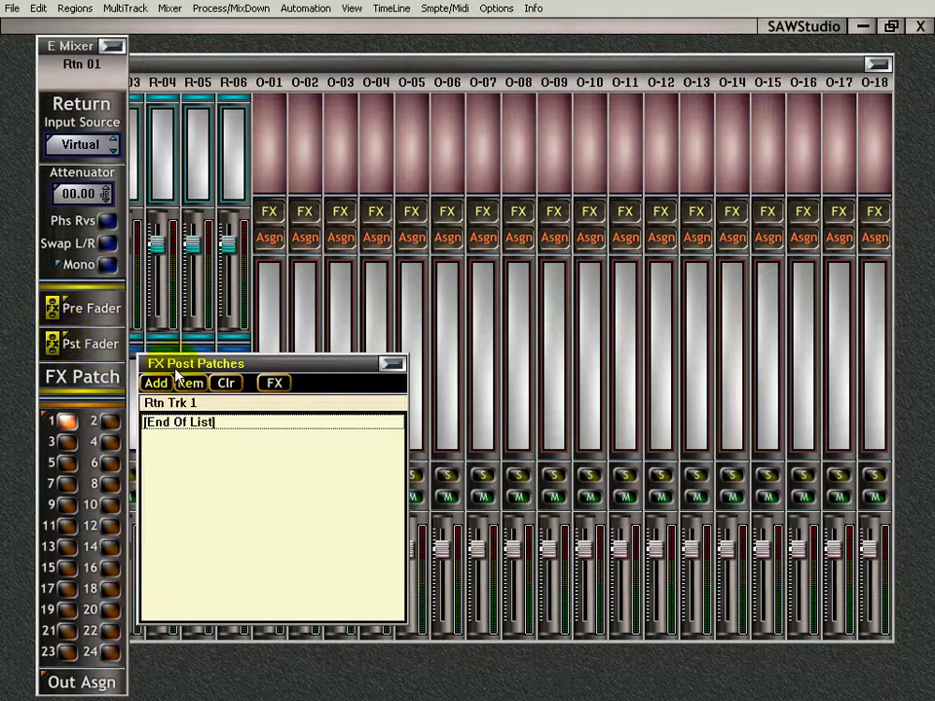
- Add SawStudio Freeverb from Reverbs to Rtn Trk 1, with dry at 0% and wet at 56%
{"action": "left_click", "coordinate": [276, 383]}
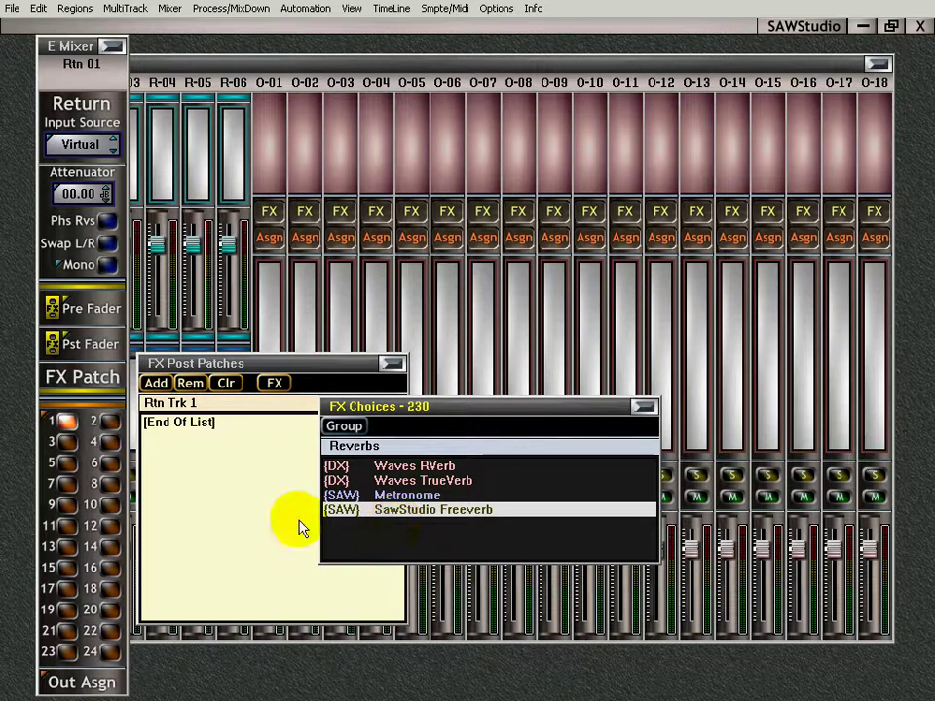
{"action": "left_click", "coordinate": [156, 382]}
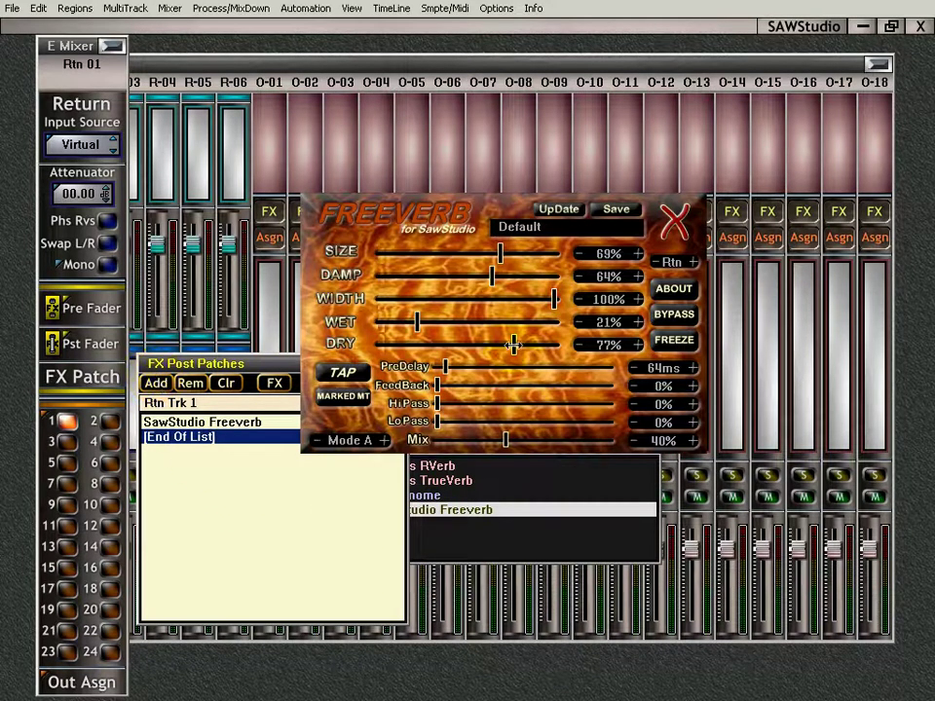
{"action": "left_click_drag", "start_coordinate": [513, 345], "coordinate": [476, 322]}
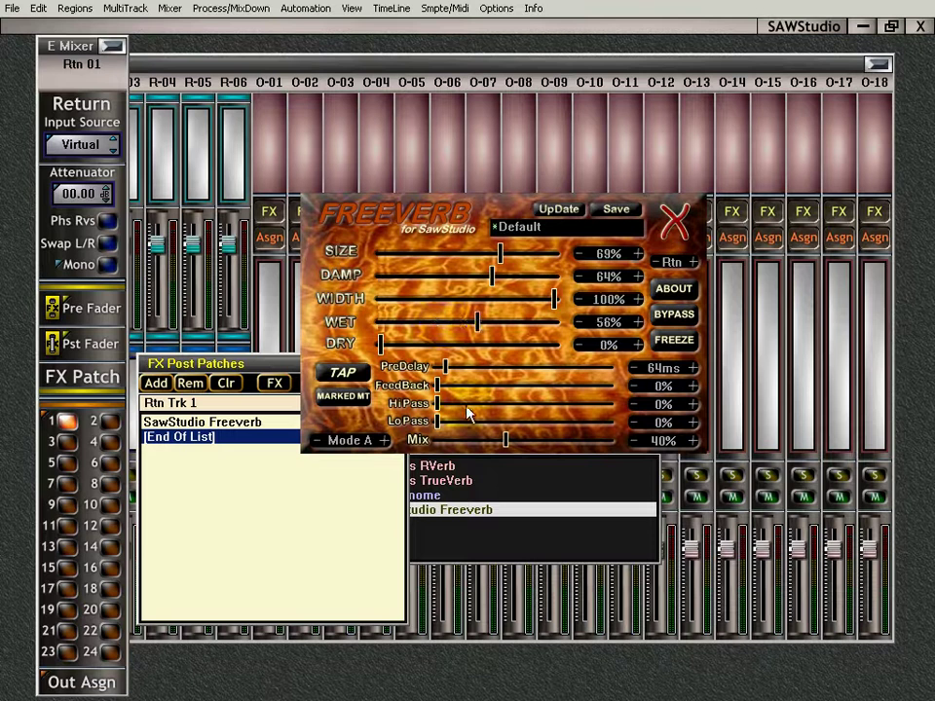
{"action": "left_click", "coordinate": [676, 222]}
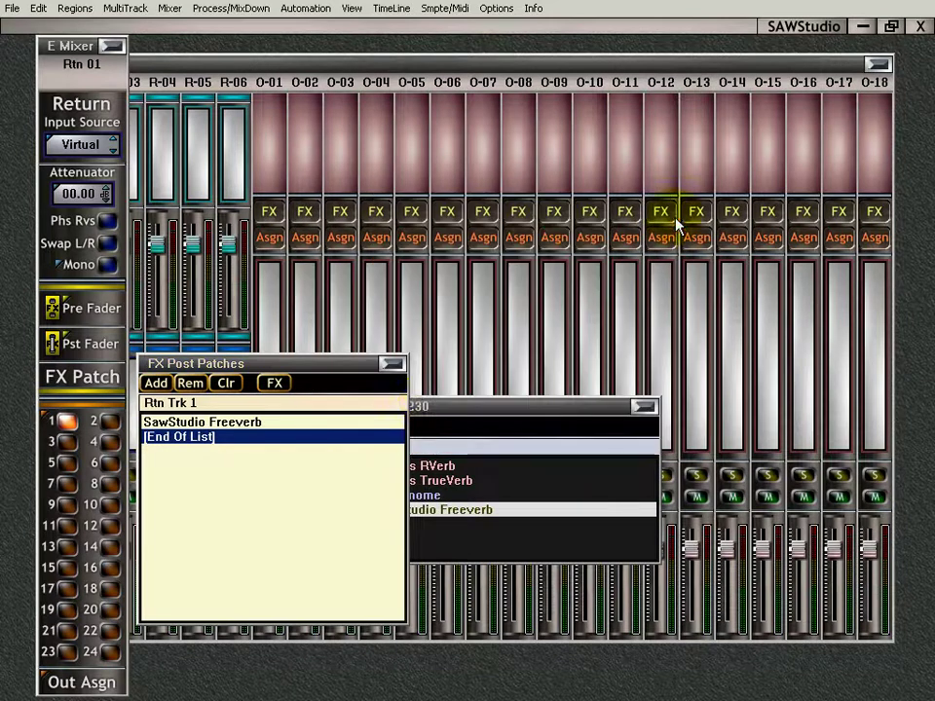
- Close the FX Post Patches and FX Choices lists and switch on FX Patch slot 1
{"action": "left_click", "coordinate": [393, 365]}
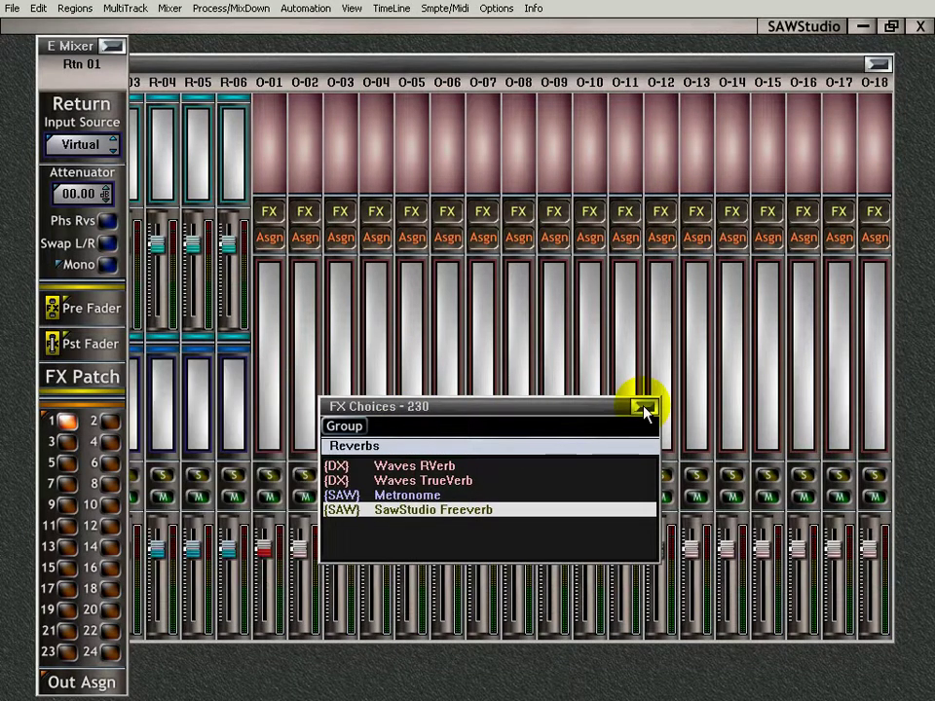
{"action": "left_click", "coordinate": [645, 408]}
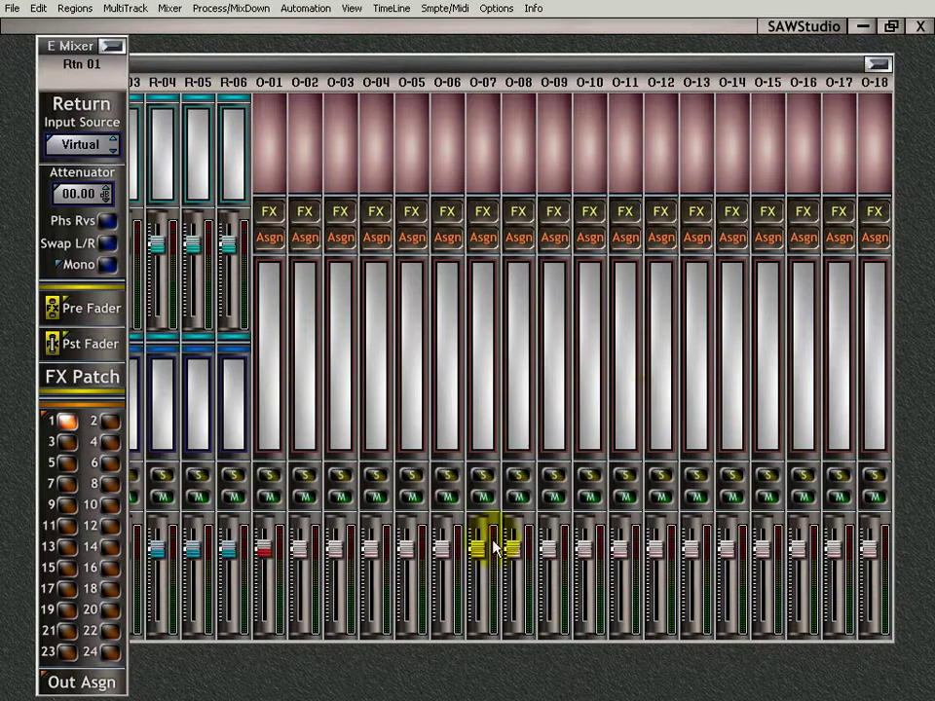
{"action": "left_click", "coordinate": [66, 420]}
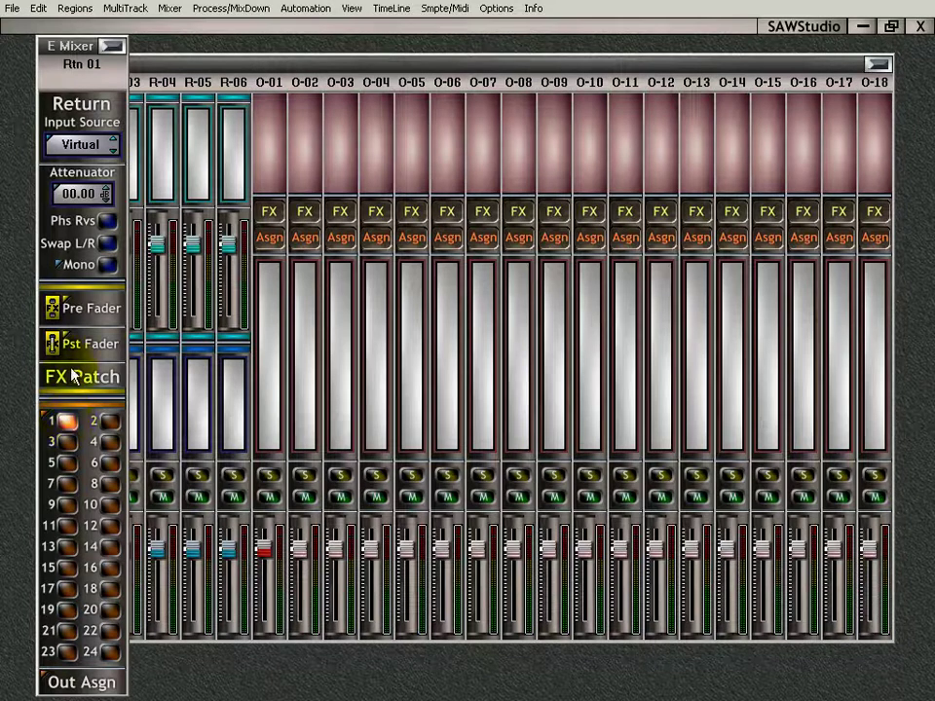
{"action": "left_click_drag", "start_coordinate": [75, 343], "coordinate": [69, 318]}
- Label Return 1's Aux Master 1 'FreeVerb' and close its E Mixer strip
{"action": "left_click", "coordinate": [72, 248], "text": "shift"}
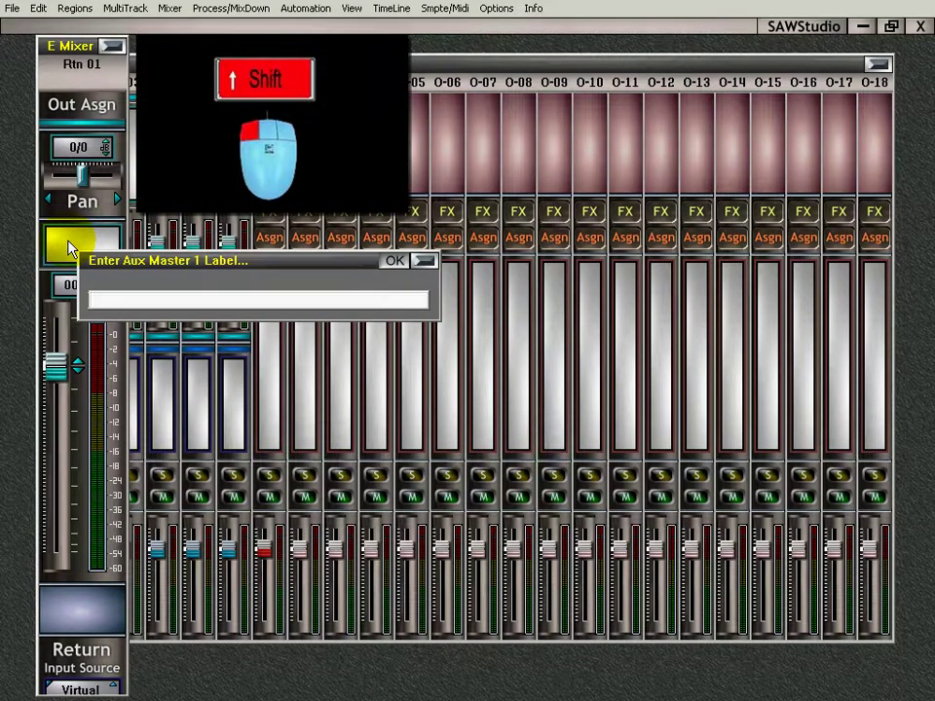
{"action": "type", "text": "FreeV"}
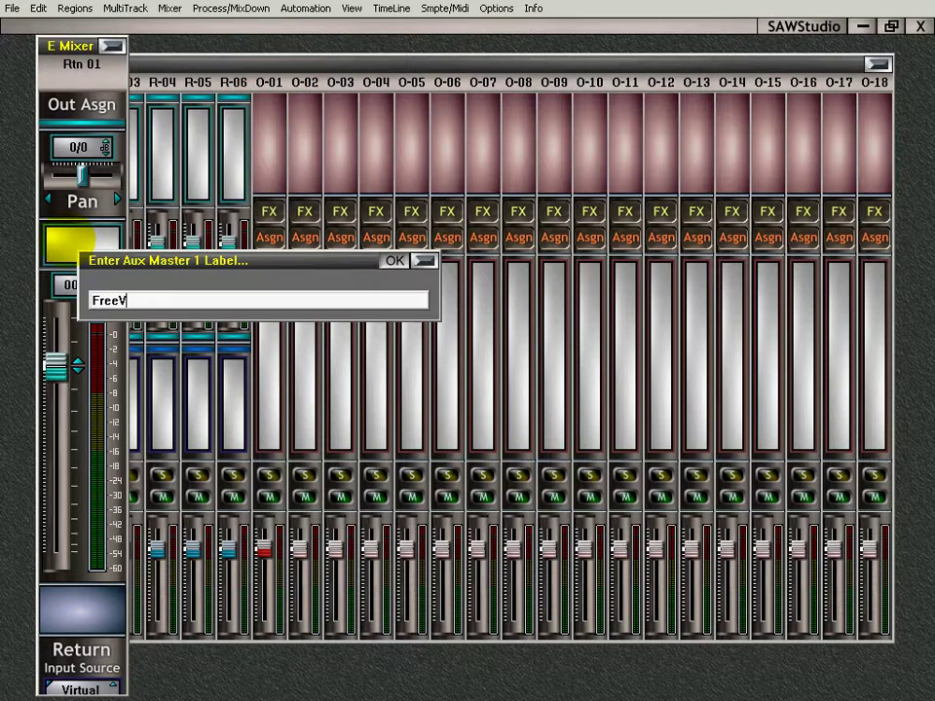
{"action": "type", "text": "erb"}
{"action": "key", "text": "Return"}
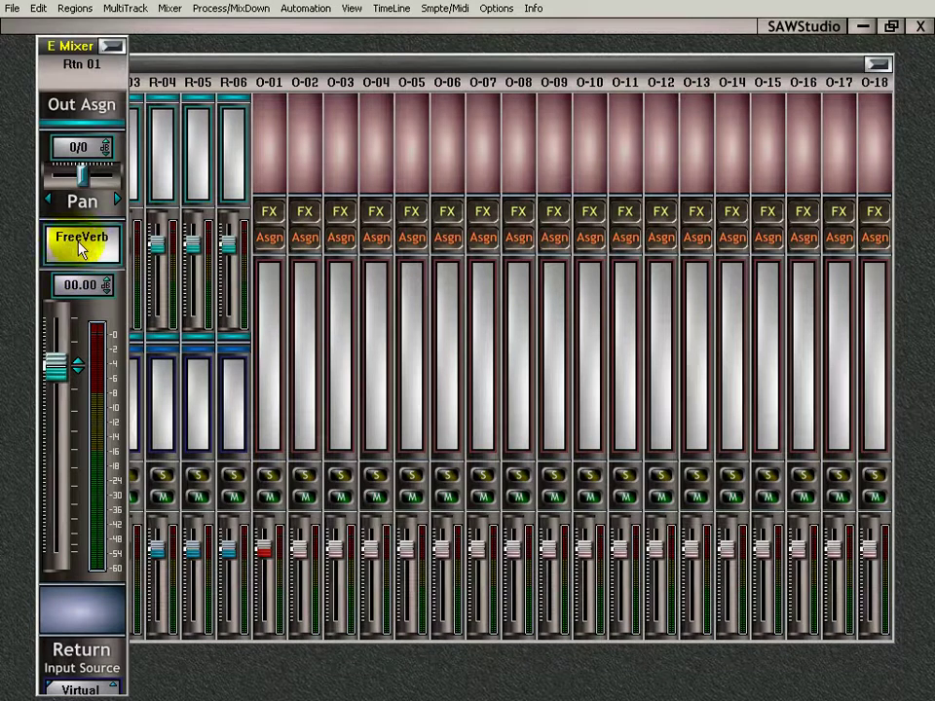
{"action": "left_click", "coordinate": [113, 44]}
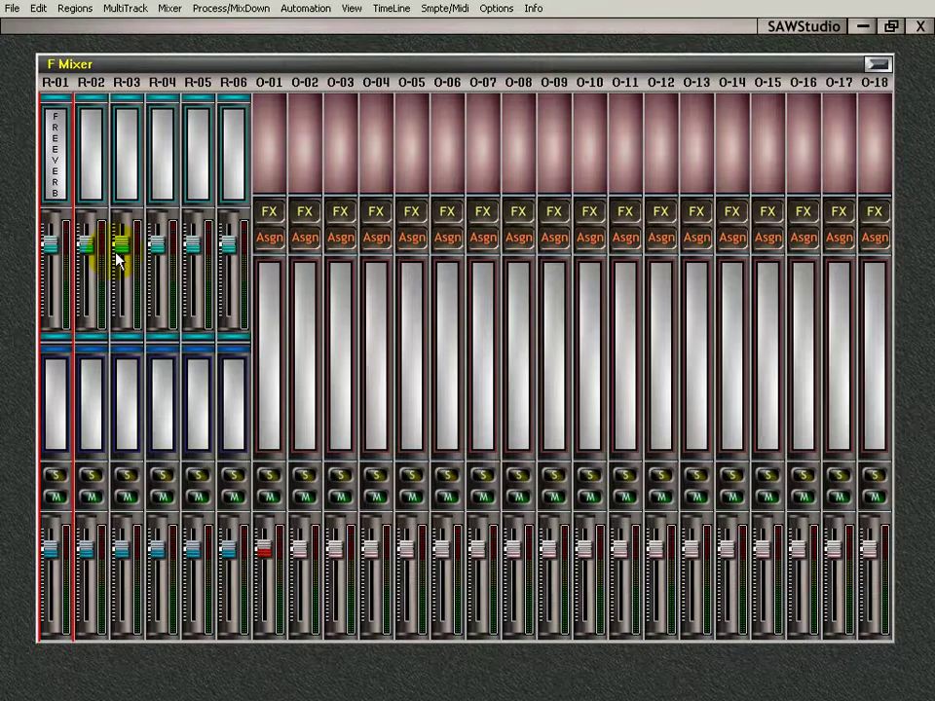
- Switch the mixer back to inputs I-01 to I-24 and show Input 1's aux sends
{"action": "key", "text": "i"}
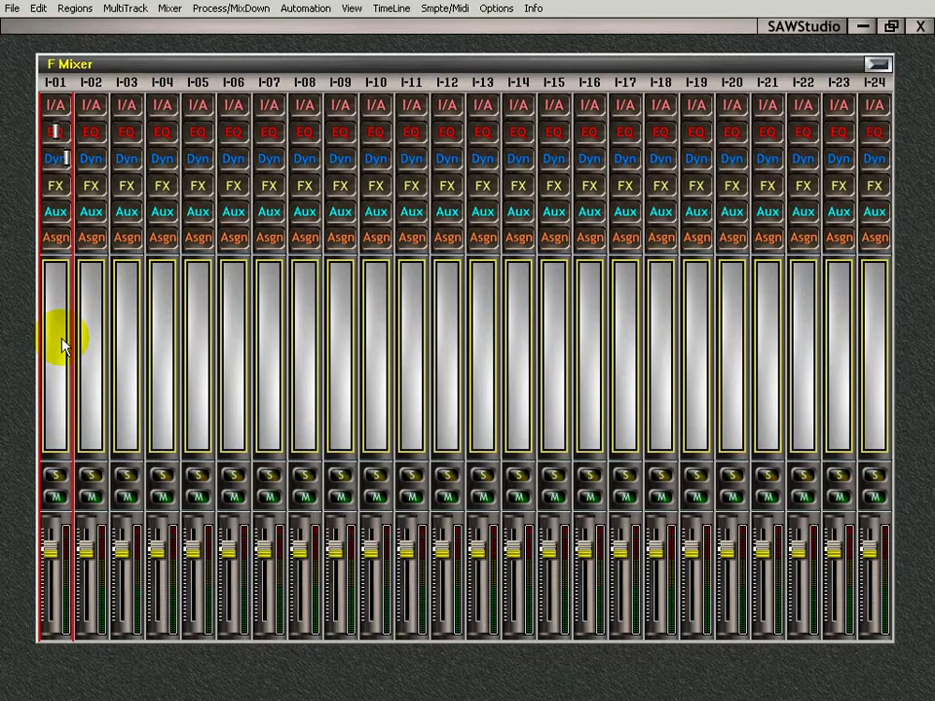
{"action": "left_click", "coordinate": [56, 212]}
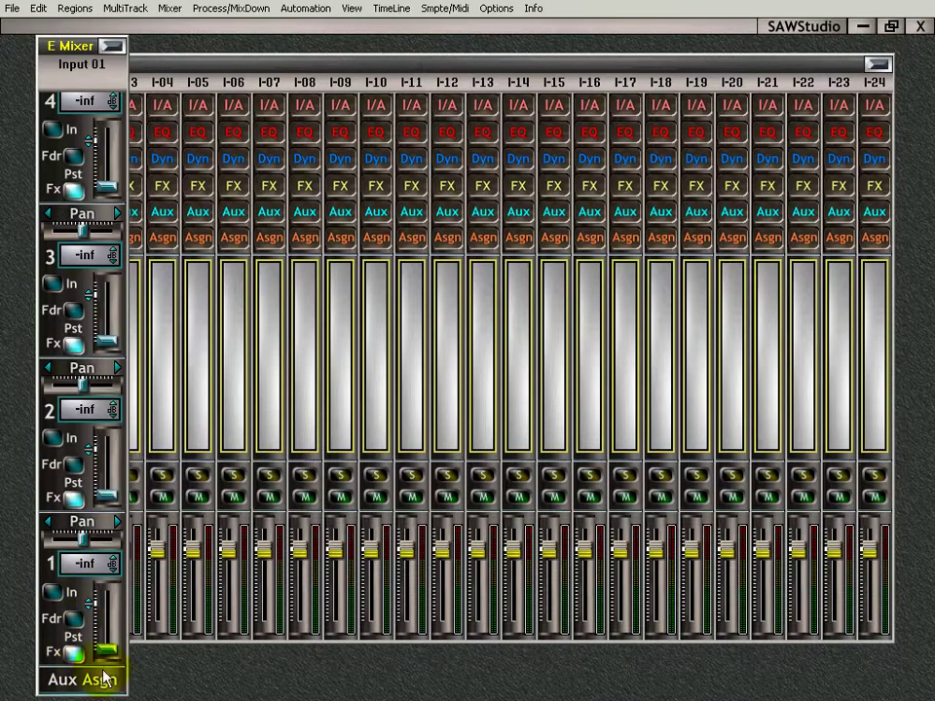
- Assign Input 1's send 1 to [Aux Send 1] - FreeVerb
{"action": "left_click", "coordinate": [49, 570]}
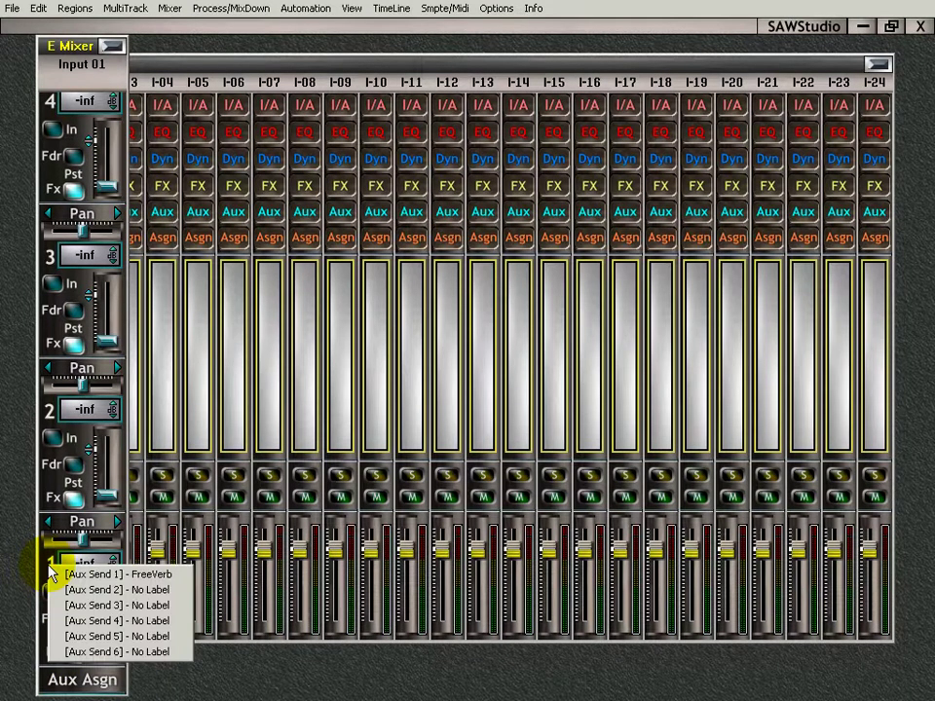
{"action": "left_click", "coordinate": [139, 576]}
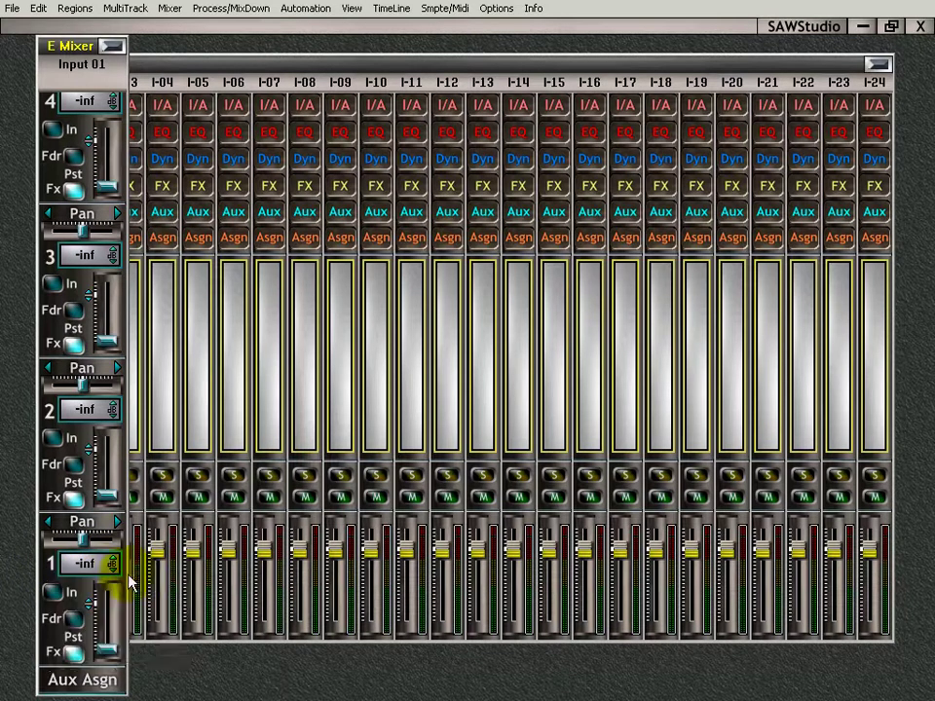
{"action": "left_click", "coordinate": [52, 565]}
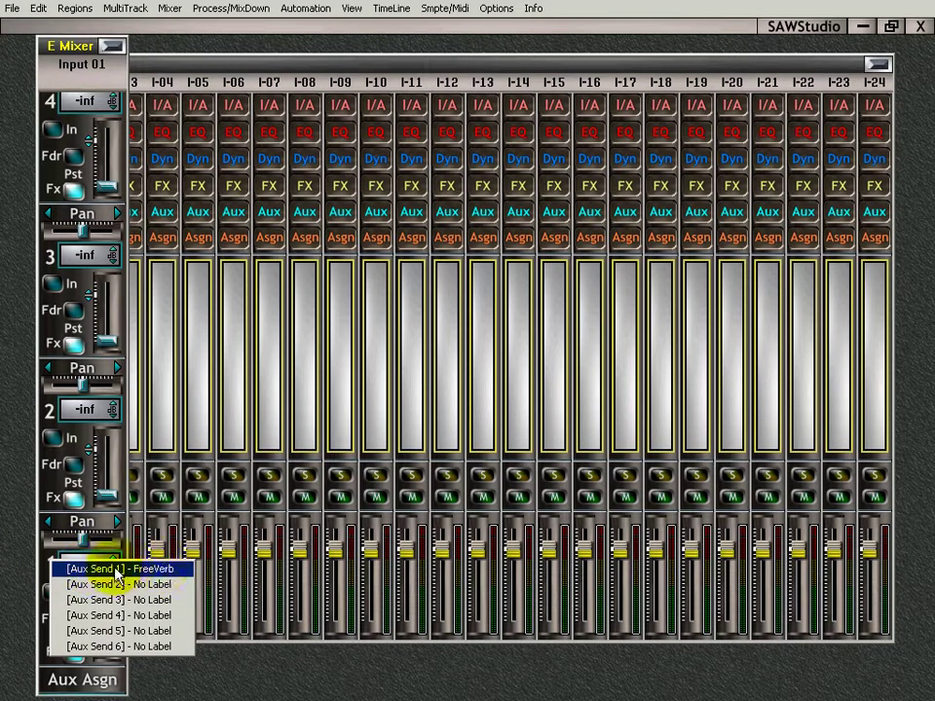
{"action": "left_click", "coordinate": [168, 573]}
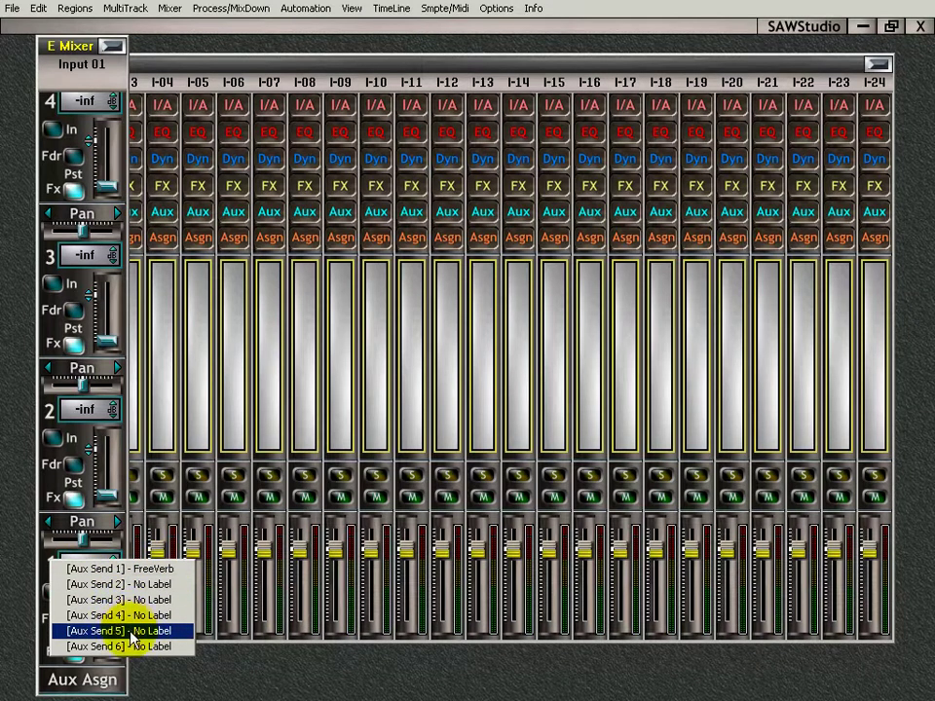
{"action": "left_click", "coordinate": [46, 555]}
- Turn on send 1's In and Fdr buttons
{"action": "left_click", "coordinate": [73, 617]}
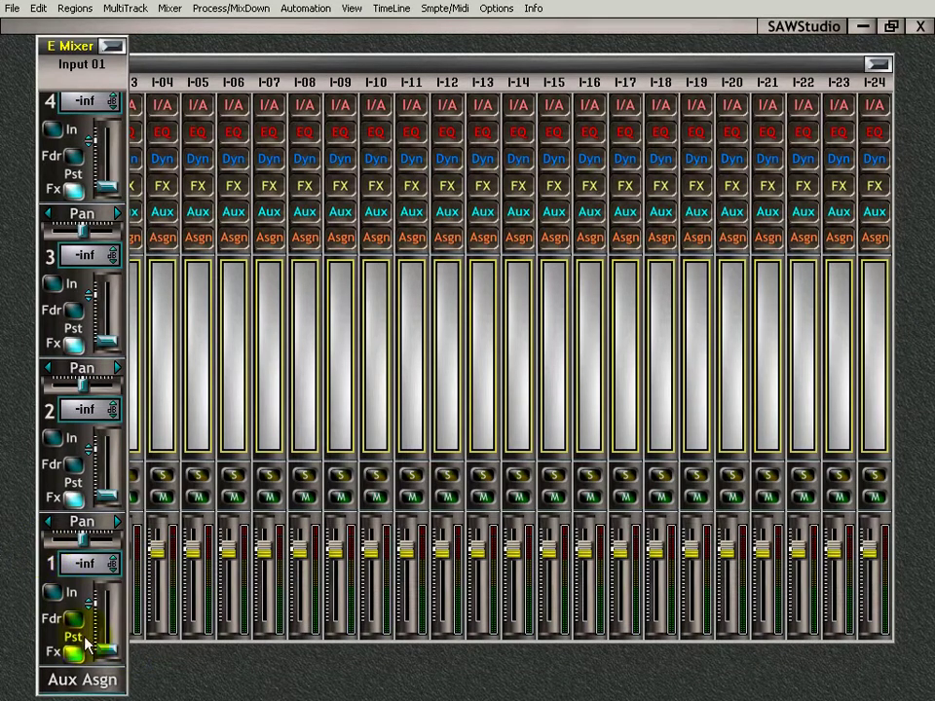
{"action": "left_click", "coordinate": [50, 592]}
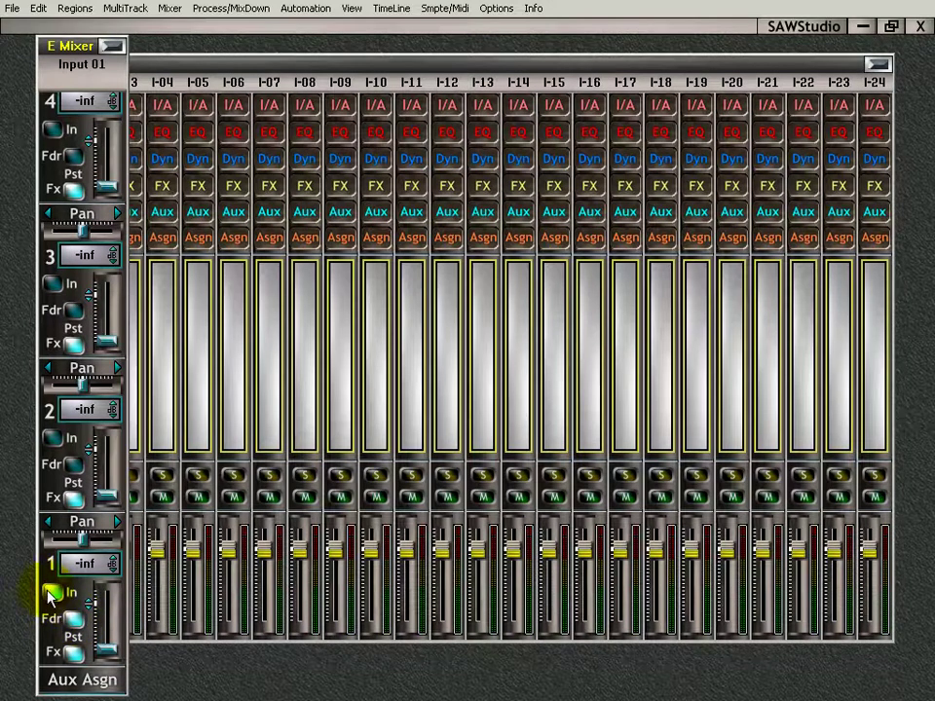
{"action": "left_click", "coordinate": [73, 619]}
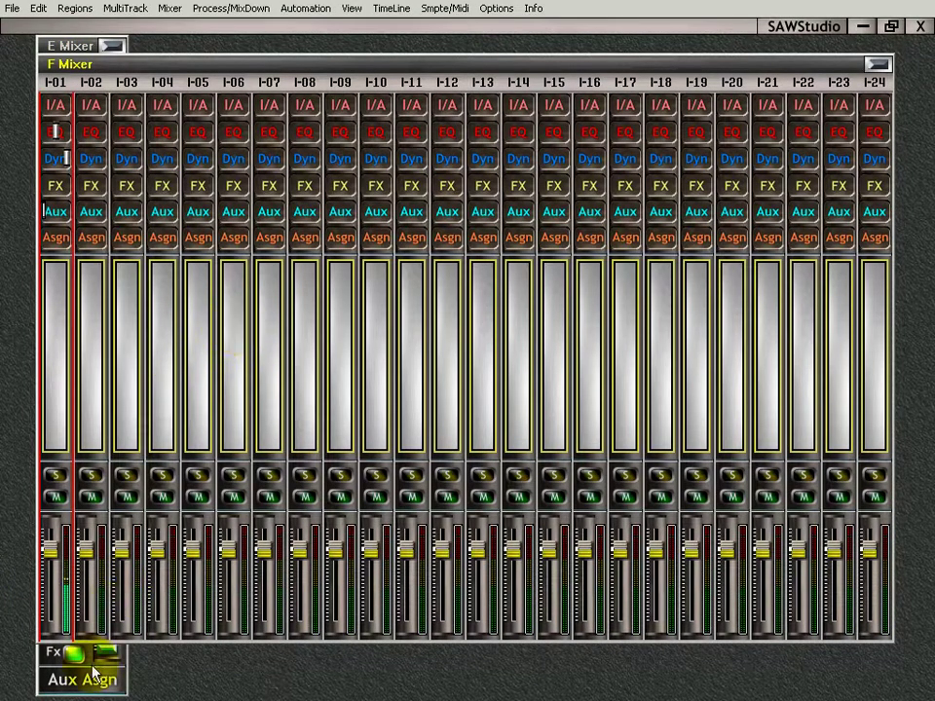
- Raise Input 1's Aux Send 1 level from -inf to -02.75
{"action": "mouse_move", "coordinate": [73, 665]}
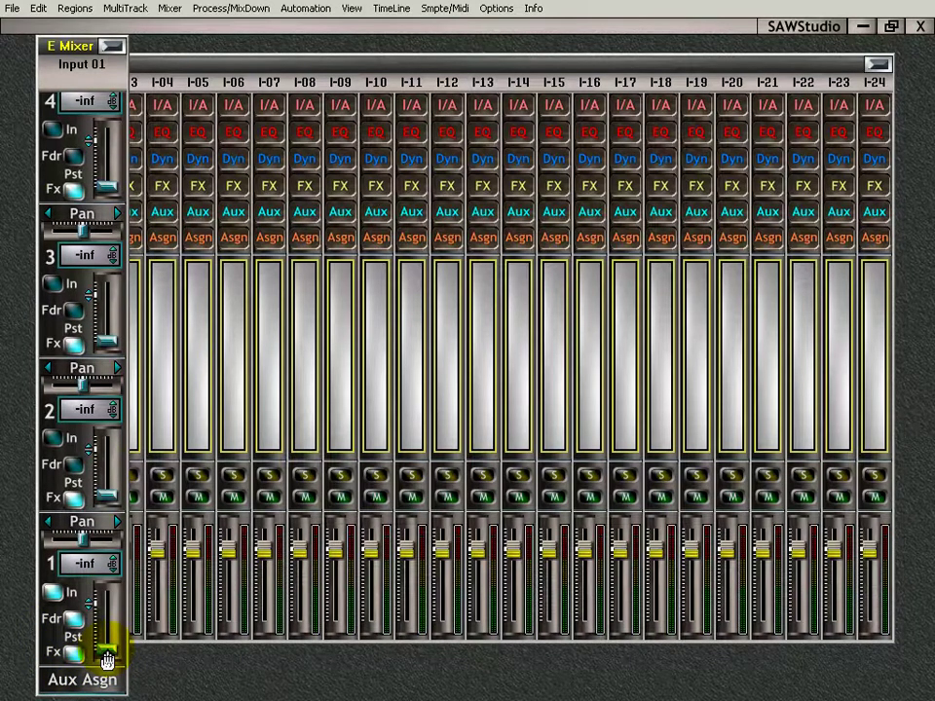
{"action": "left_click_drag", "start_coordinate": [107, 659], "coordinate": [106, 613]}
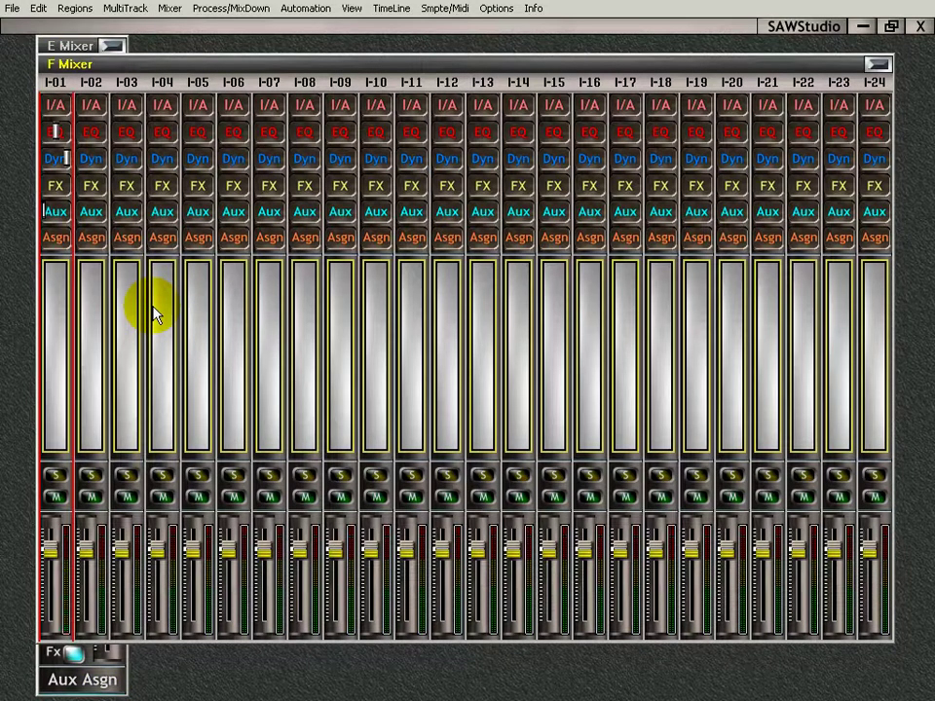
{"action": "left_click", "coordinate": [95, 683]}
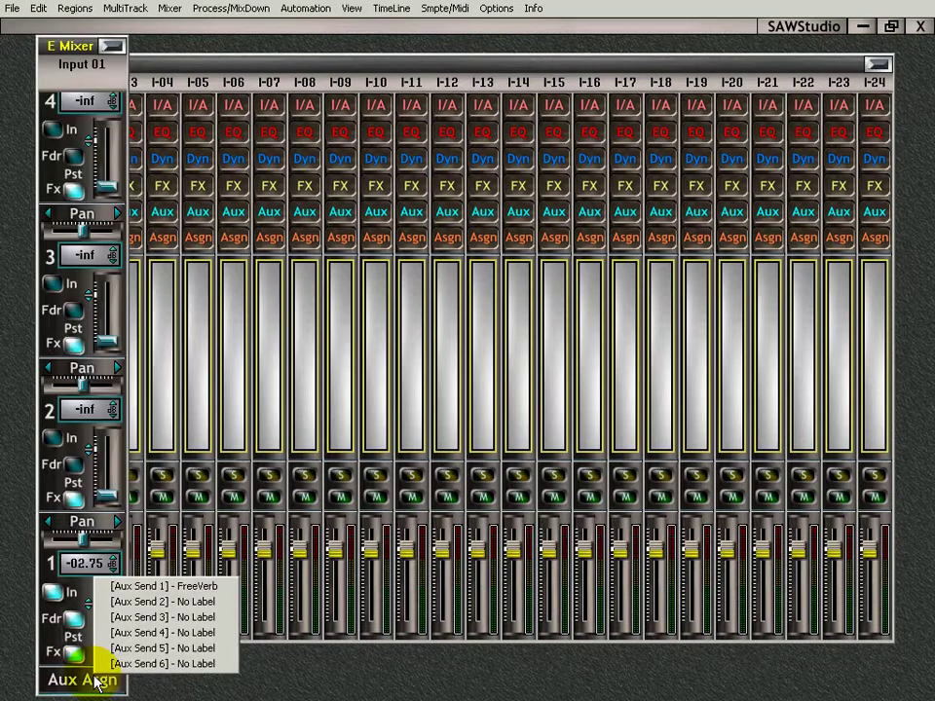
{"action": "left_click", "coordinate": [69, 590]}
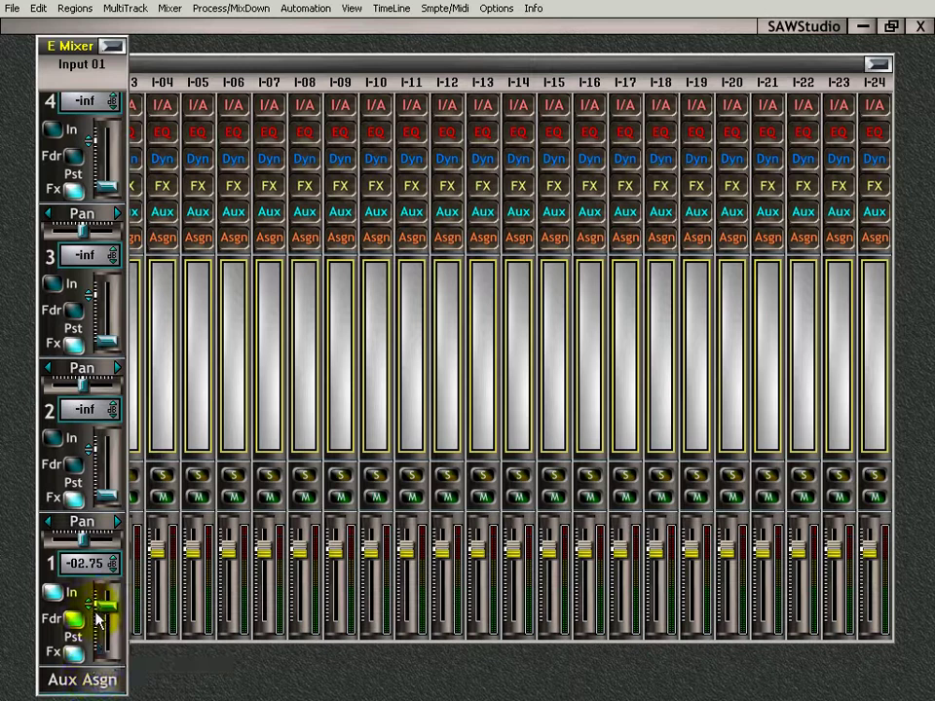